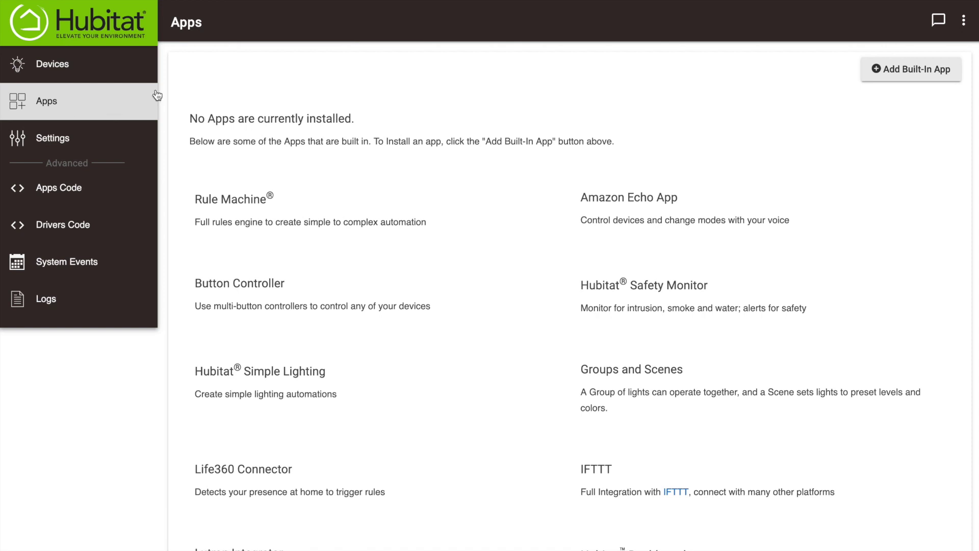
# Browse the Install New Built-In App list from the Apps page
pyautogui.click(886, 76)
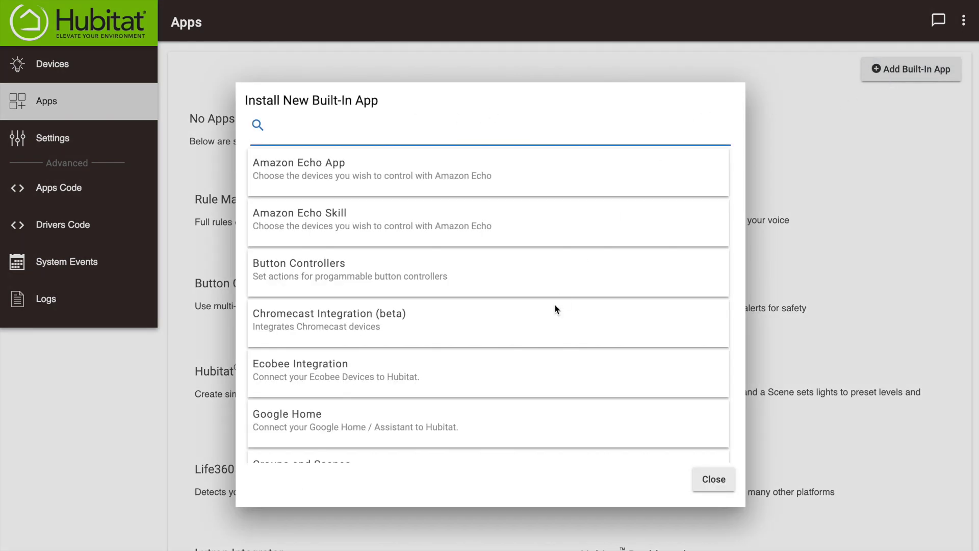
pyautogui.scroll(-1, 544, 329)
pyautogui.scroll(-2, 543, 329)
pyautogui.scroll(-2, 543, 329)
pyautogui.scroll(-2, 545, 330)
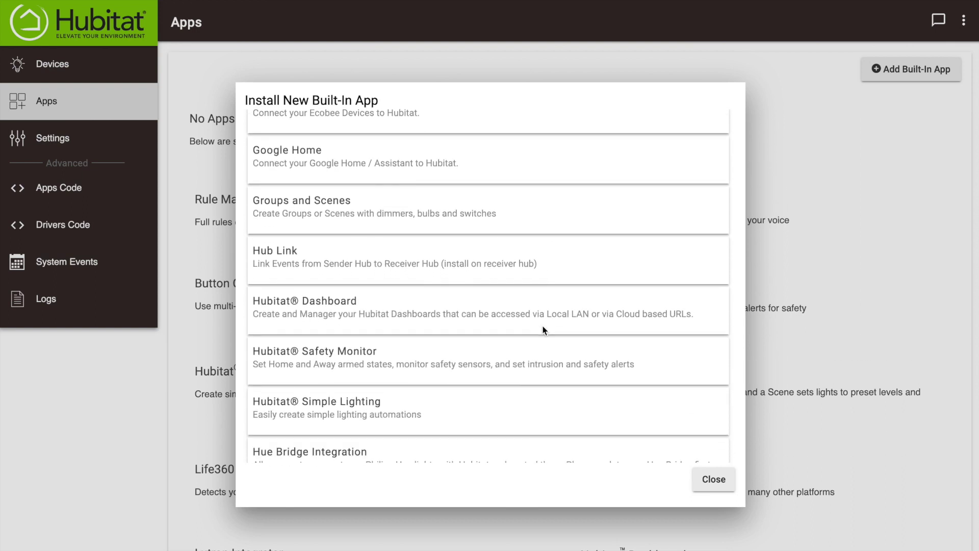
pyautogui.scroll(-2, 544, 330)
pyautogui.scroll(-2, 544, 330)
pyautogui.scroll(-2, 544, 330)
pyautogui.scroll(-2, 543, 329)
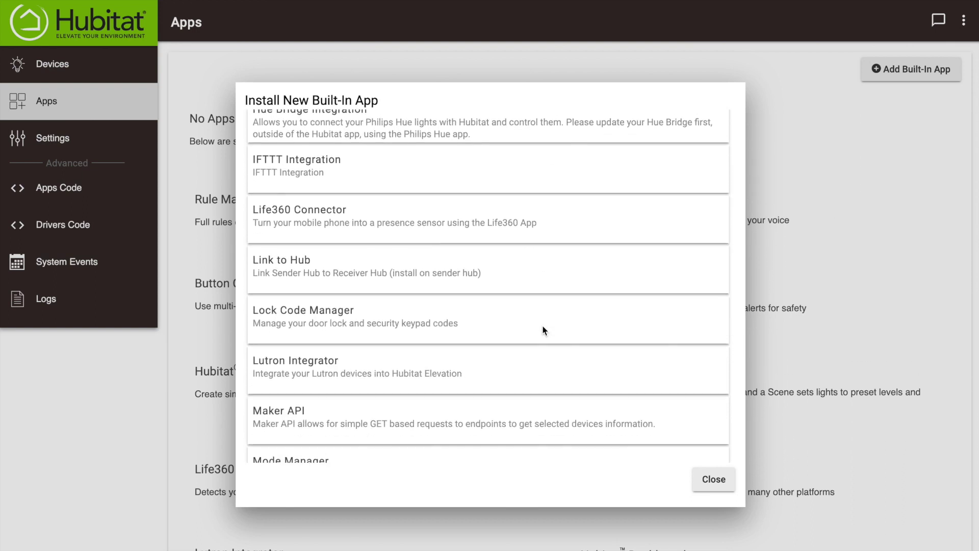
pyautogui.scroll(-2, 544, 330)
pyautogui.scroll(-3, 544, 331)
pyautogui.scroll(-2, 543, 331)
pyautogui.scroll(-3, 543, 331)
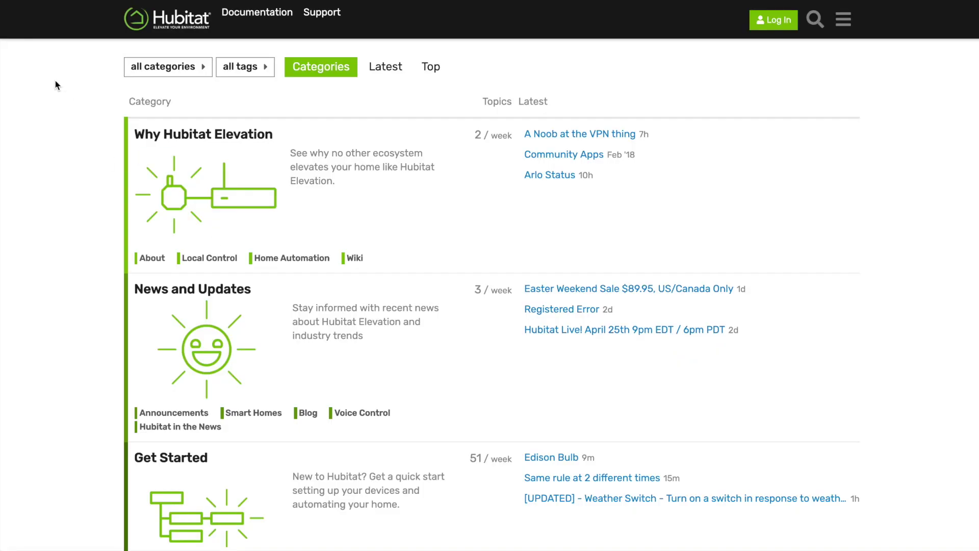
pyautogui.scroll(-1, 218, 352)
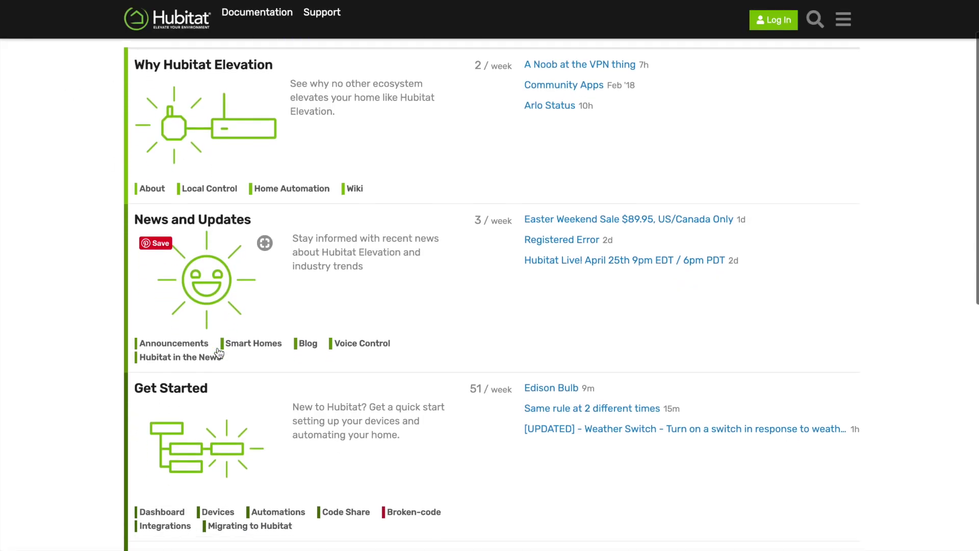
pyautogui.scroll(-1, 218, 354)
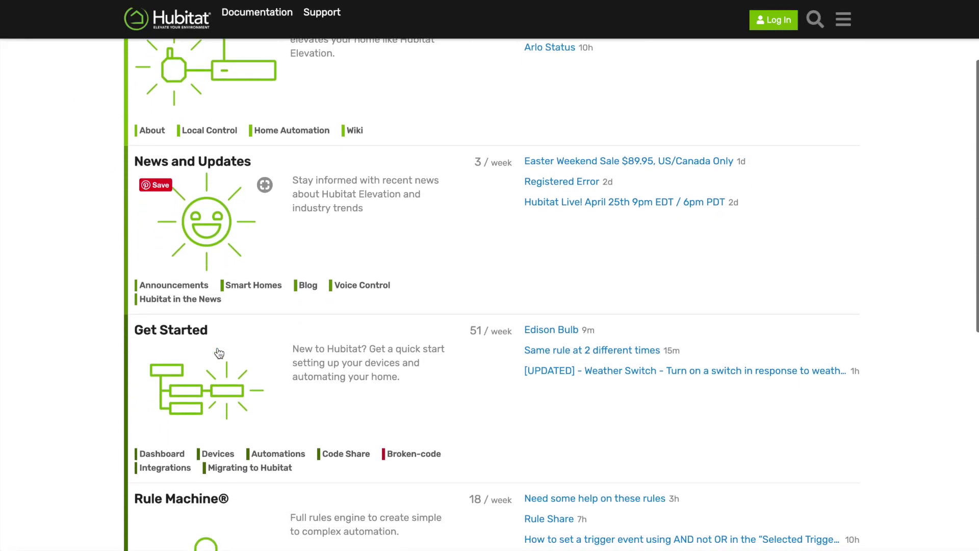
# Show the Code Share topics and scroll to the [RELEASE] NOAA Weather Alerts thread
pyautogui.click(340, 457)
pyautogui.scroll(-2, 341, 456)
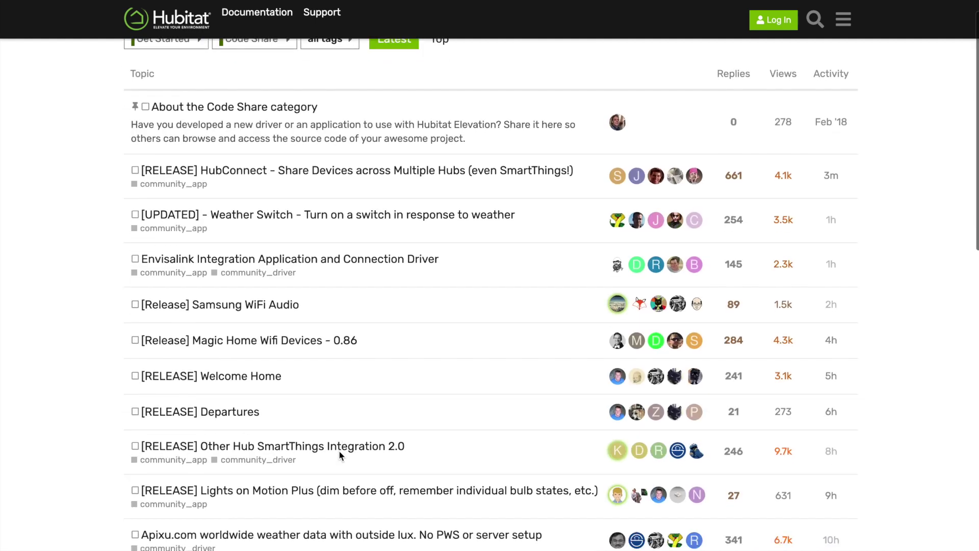
pyautogui.scroll(-2, 341, 456)
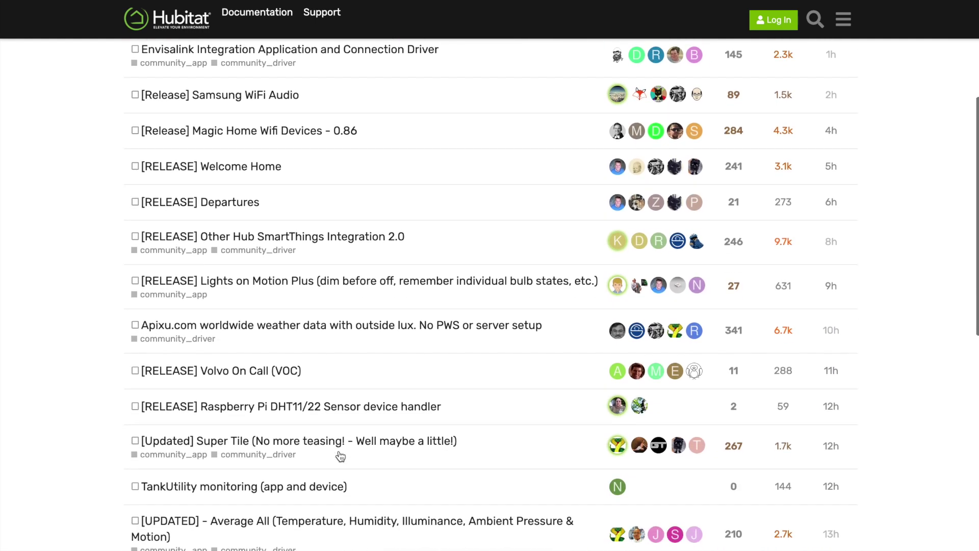
pyautogui.scroll(-1, 341, 457)
pyautogui.scroll(-2, 340, 457)
pyautogui.scroll(-1, 340, 457)
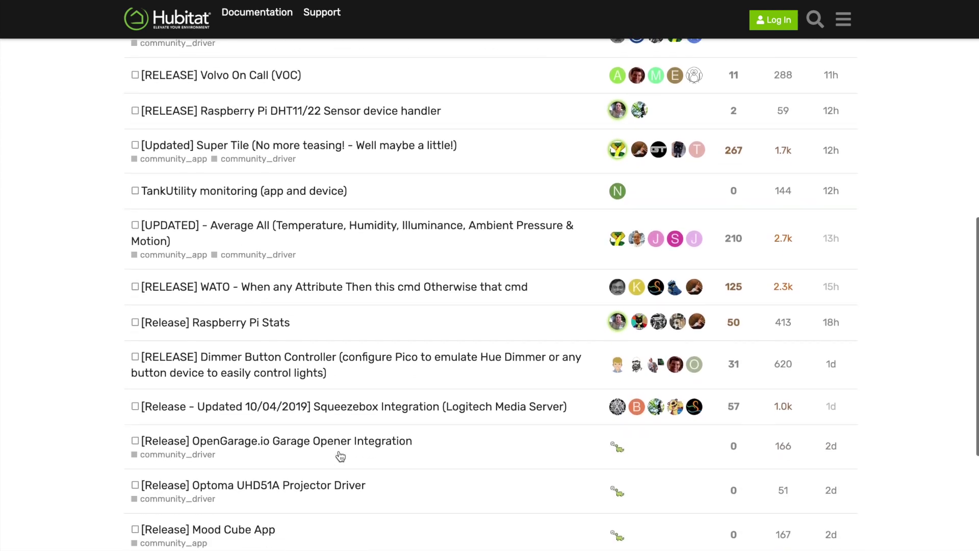
pyautogui.scroll(-2, 341, 457)
pyautogui.scroll(-1, 341, 456)
pyautogui.scroll(-1, 340, 456)
pyautogui.scroll(-1, 341, 456)
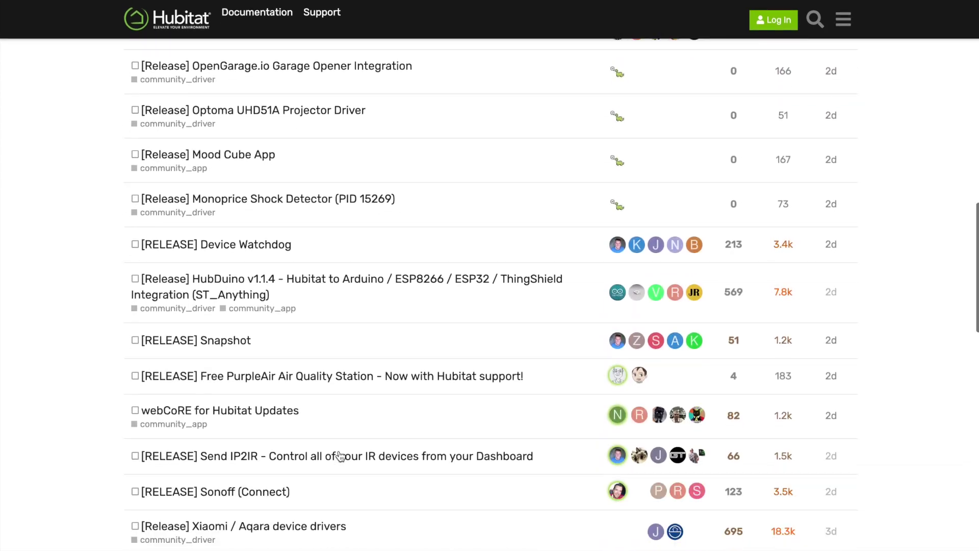
pyautogui.scroll(-1, 341, 456)
pyautogui.scroll(-2, 340, 457)
pyautogui.scroll(-1, 341, 456)
pyautogui.scroll(-2, 341, 456)
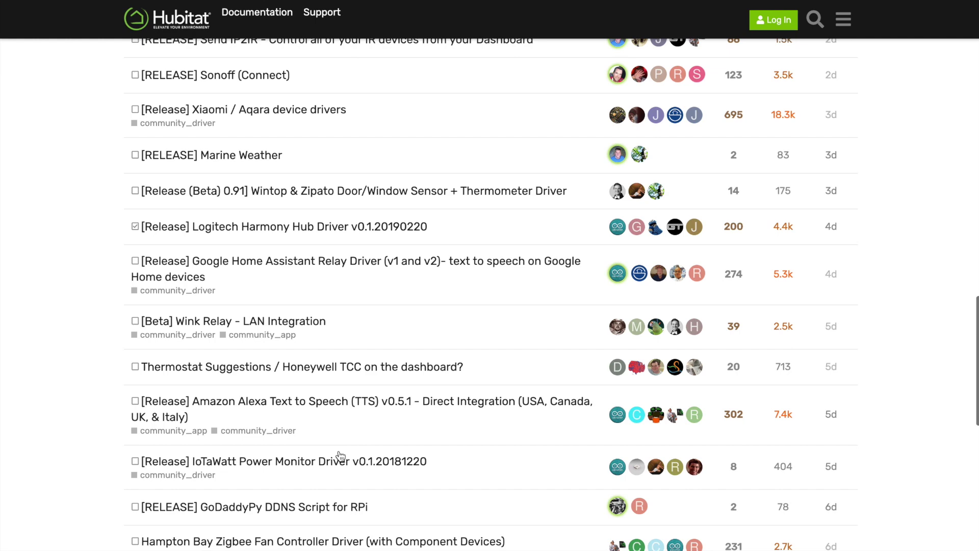
pyautogui.scroll(-1, 340, 456)
pyautogui.scroll(-2, 340, 456)
pyautogui.scroll(-1, 341, 457)
pyautogui.scroll(-1, 340, 456)
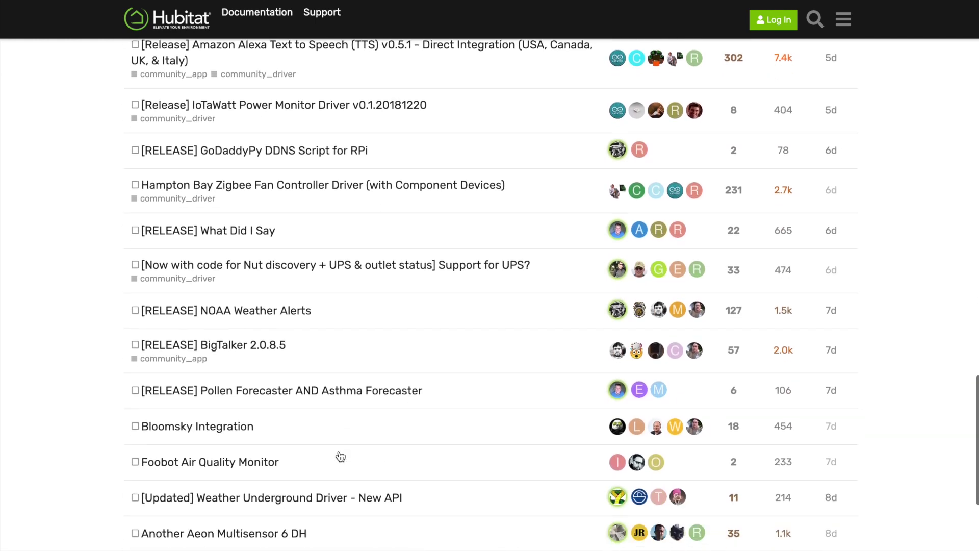
pyautogui.scroll(-1, 340, 457)
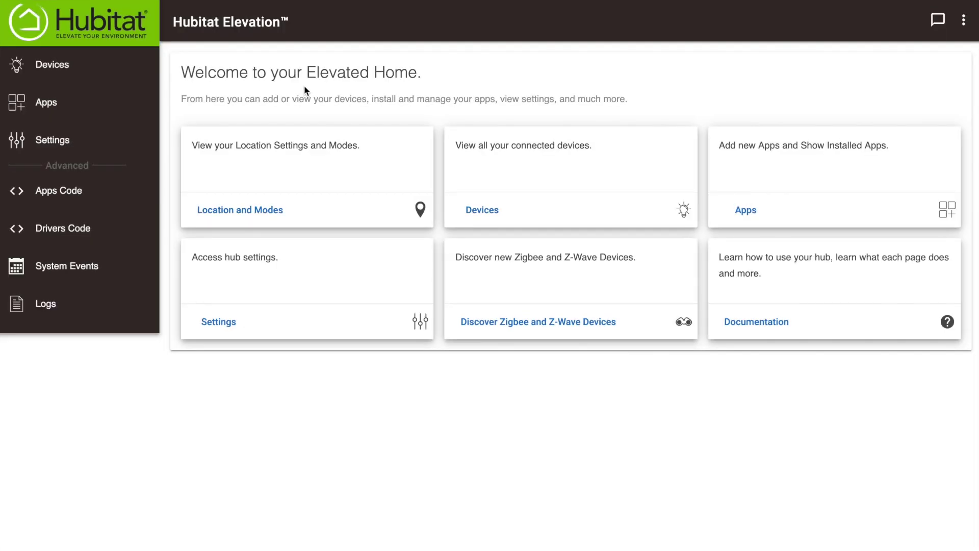
# Start a new, empty user app under Apps Code
pyautogui.click(87, 193)
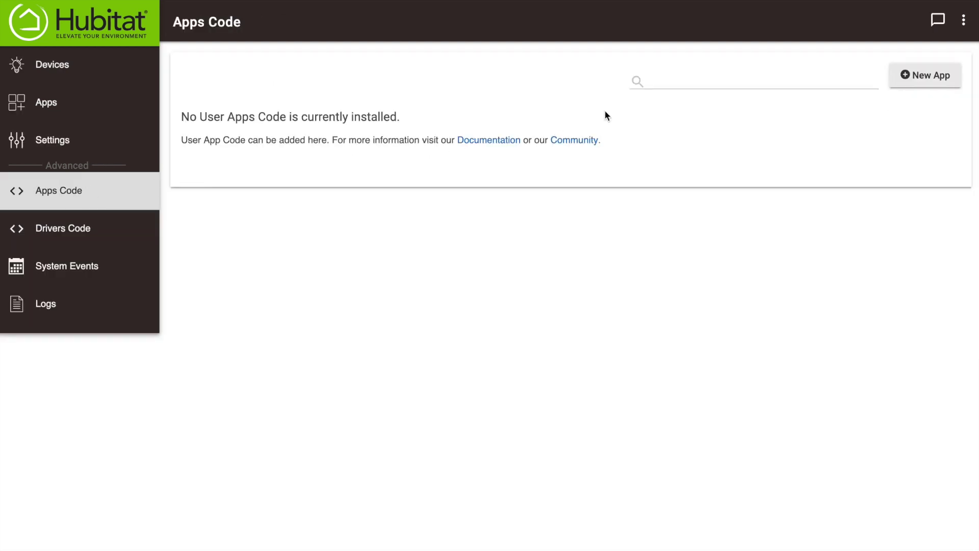
pyautogui.click(924, 75)
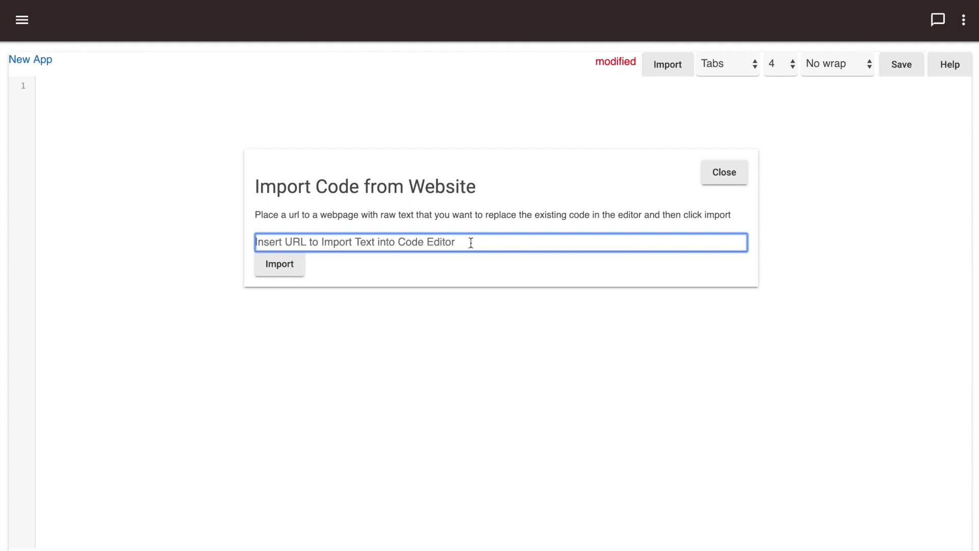
# Import the NOAA Weather Alerts code from its raw GitHub URL and enable OAuth
pyautogui.hotkey('ctrl', 'v')
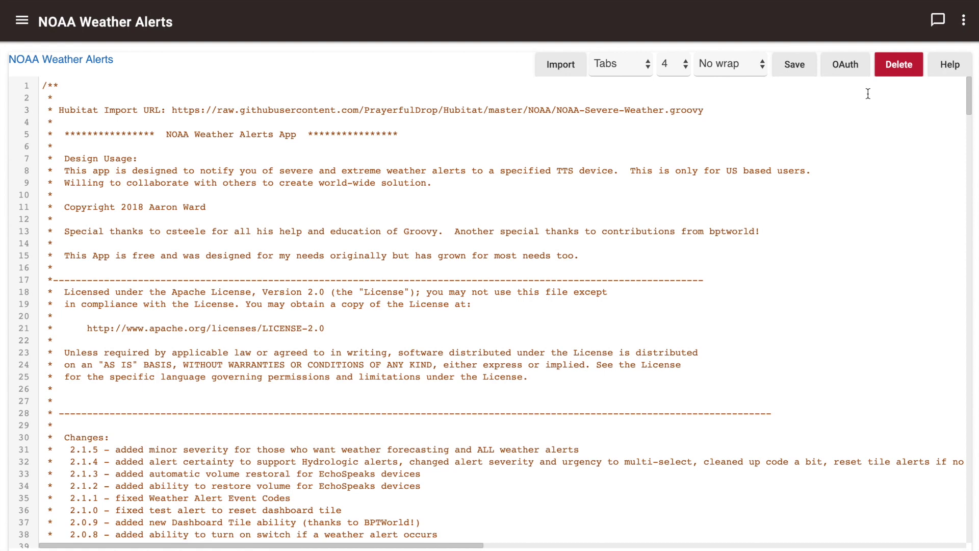
pyautogui.click(845, 64)
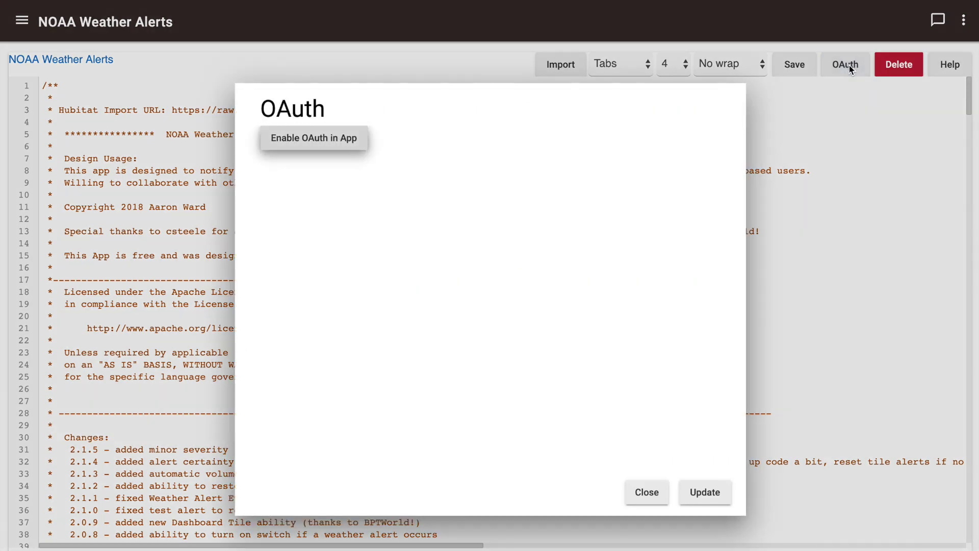
pyautogui.click(328, 139)
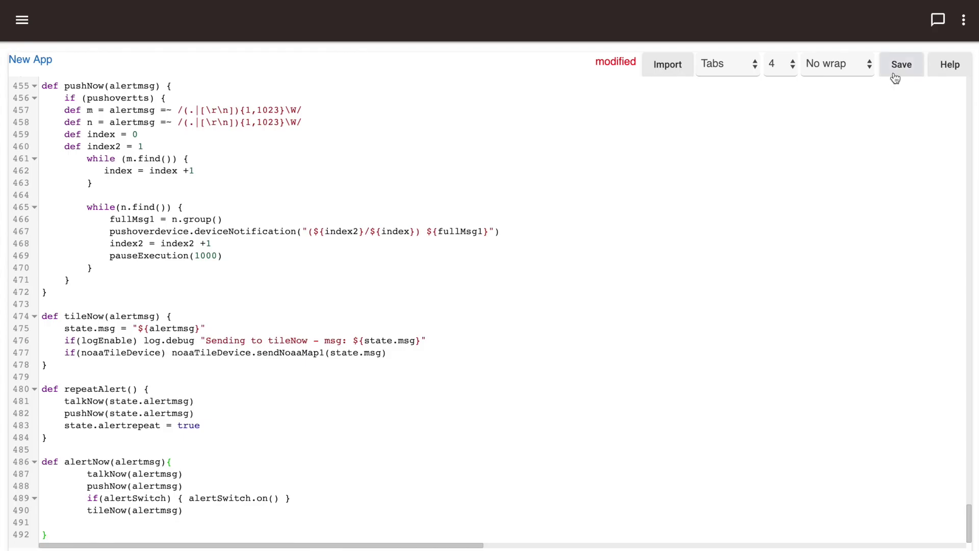
# Save the imported NOAA Weather Alerts code so the editor reopens under its name
pyautogui.click(901, 65)
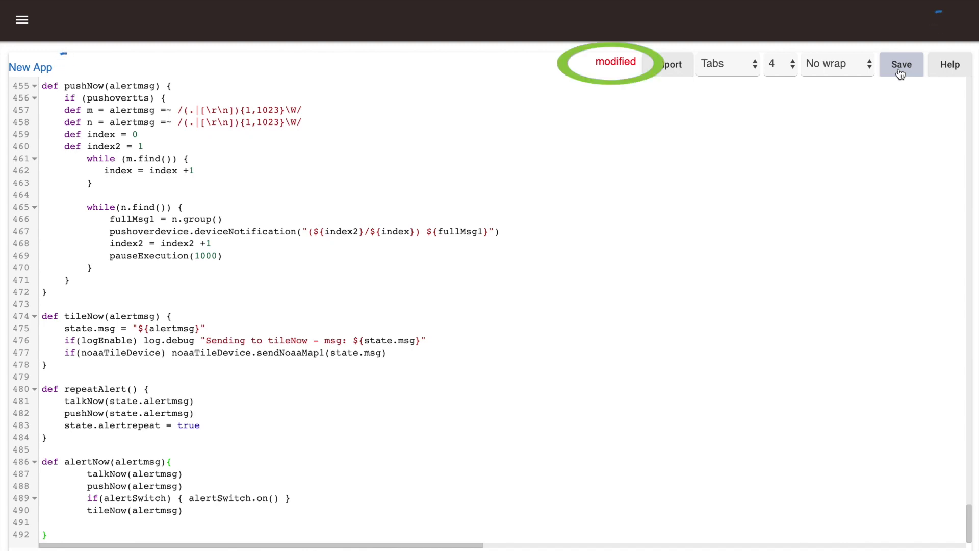
pyautogui.click(901, 69)
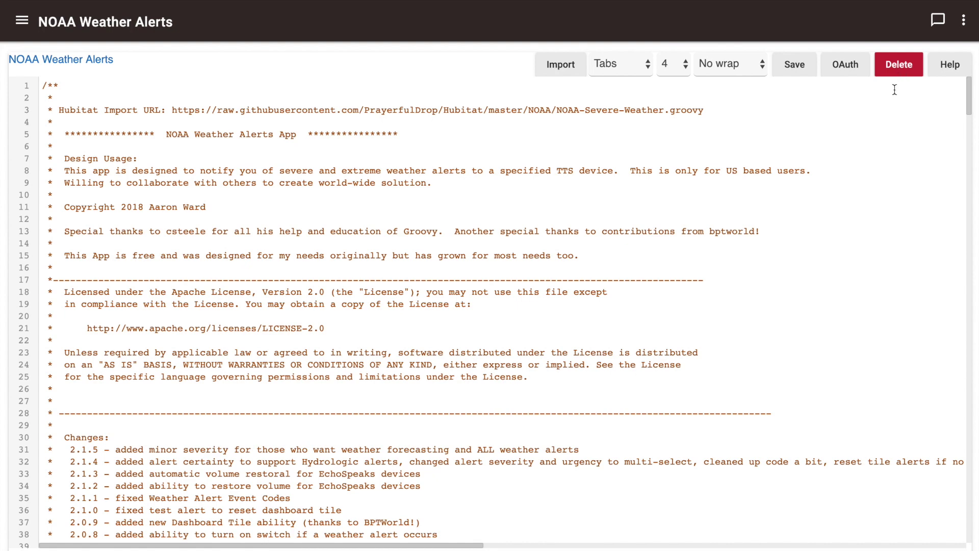
pyautogui.click(25, 28)
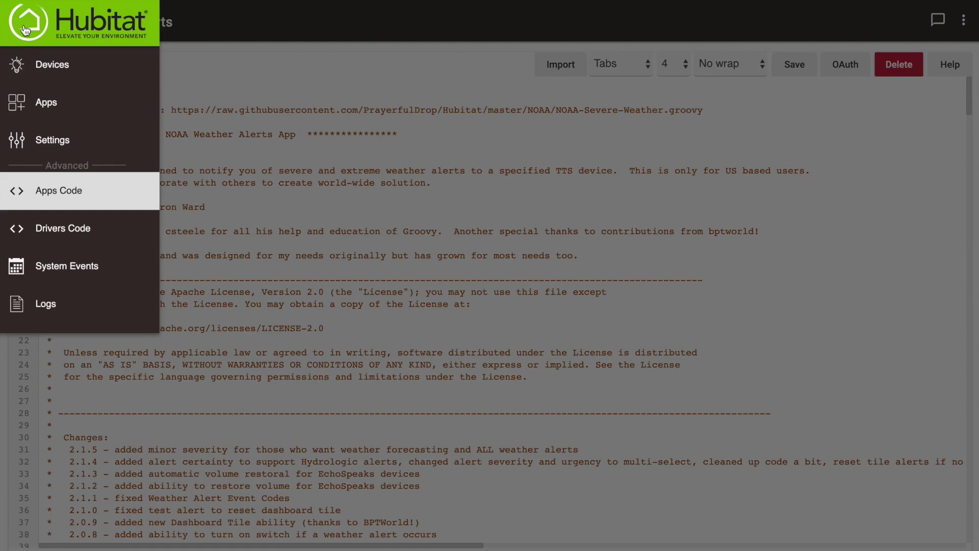
# Add NOAA Weather Alerts as a user app from the Apps page and finish with Done
pyautogui.click(50, 111)
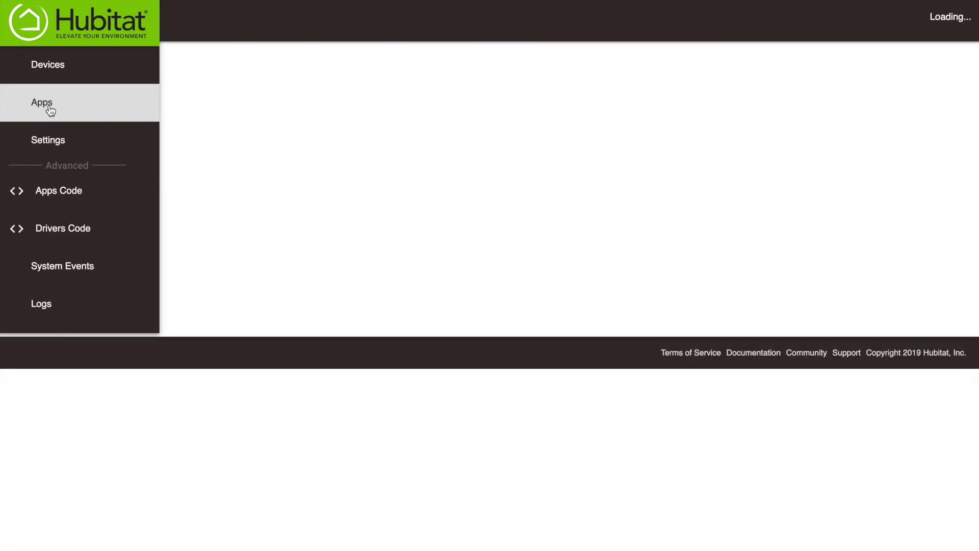
pyautogui.click(801, 72)
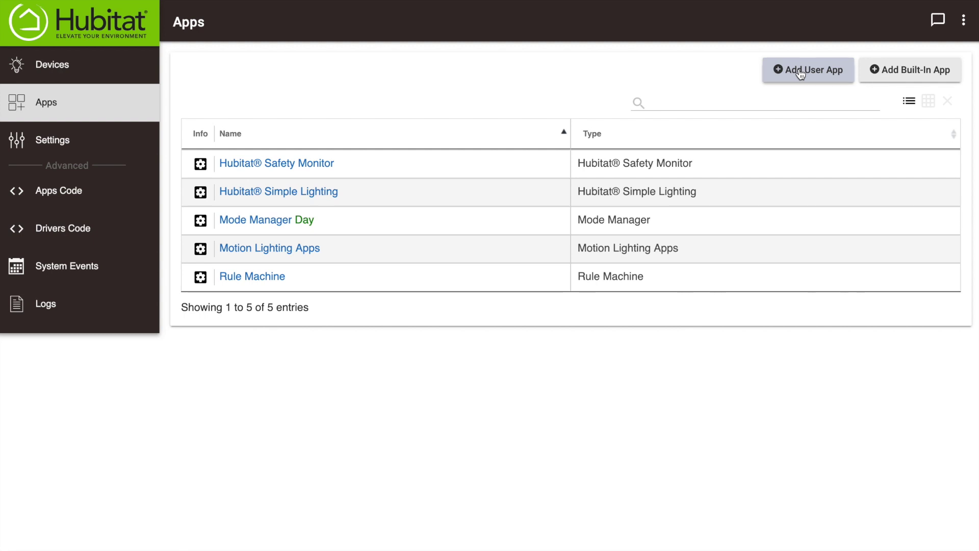
pyautogui.click(374, 172)
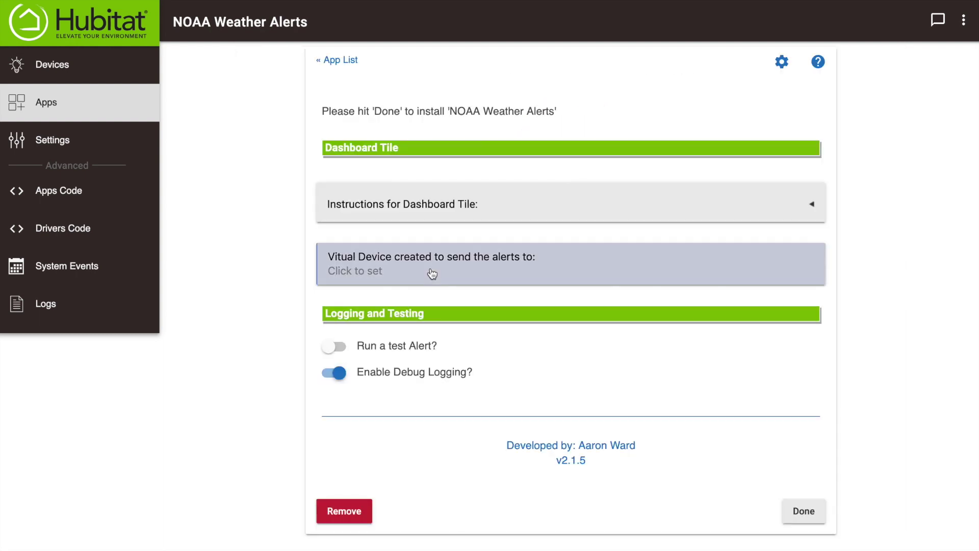
pyautogui.click(804, 511)
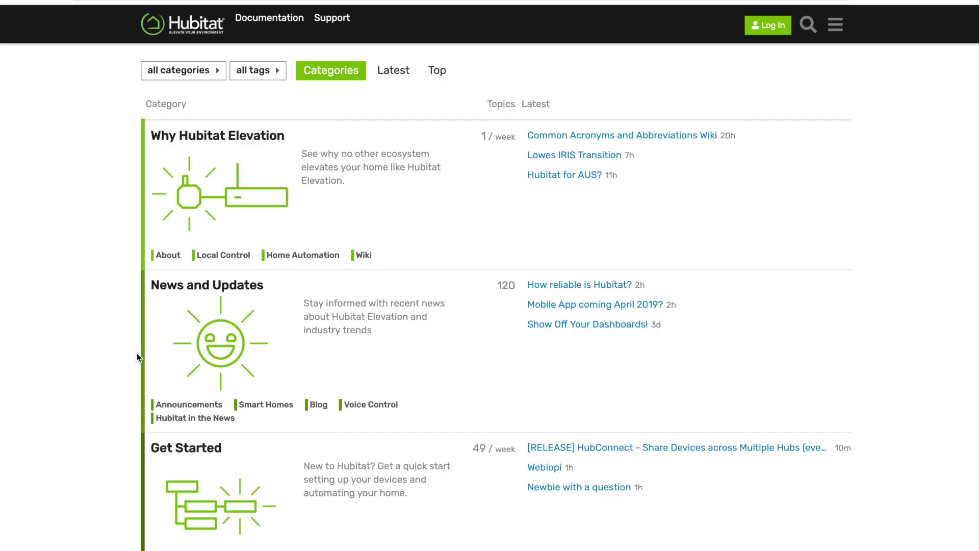
pyautogui.scroll(-1, 137, 353)
pyautogui.scroll(-3, 138, 352)
pyautogui.scroll(-3, 137, 353)
pyautogui.scroll(-3, 137, 357)
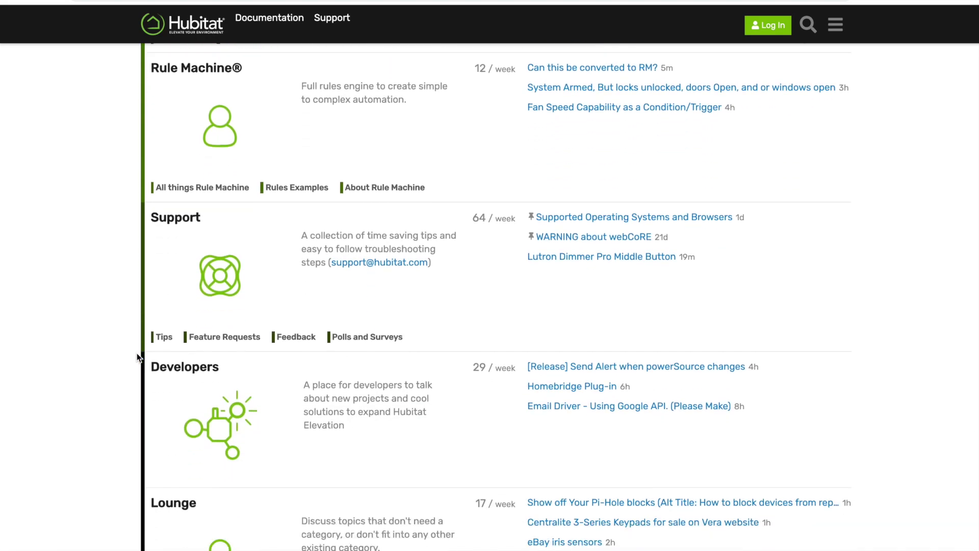